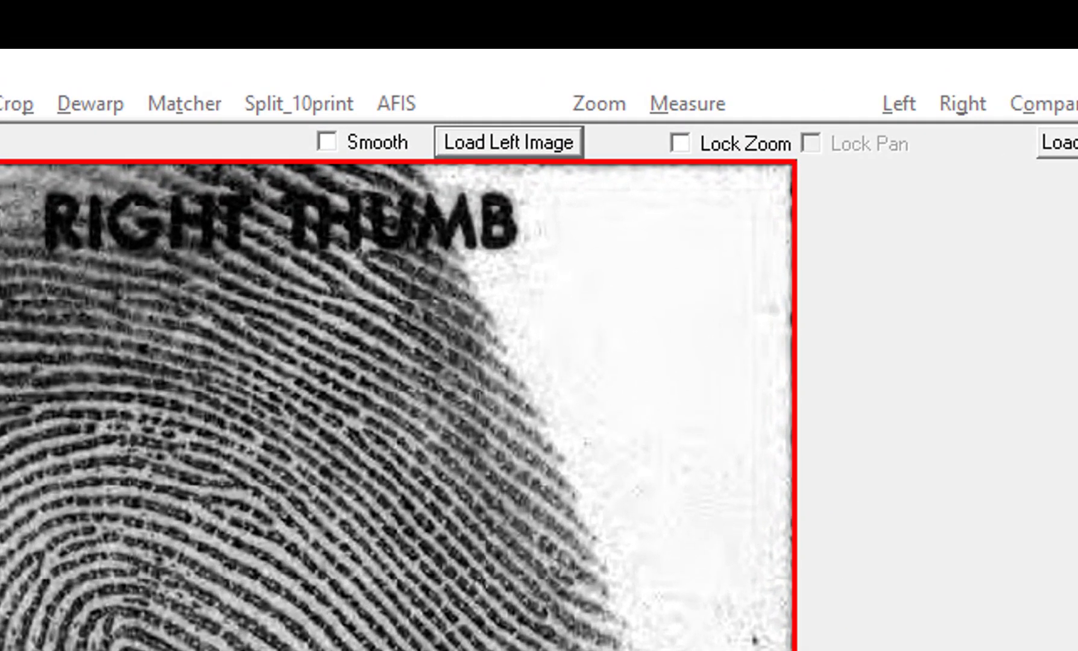
- Start AFIS single-print enrollment and auto-detect minutiae across the right thumb print
left_click(404, 109)
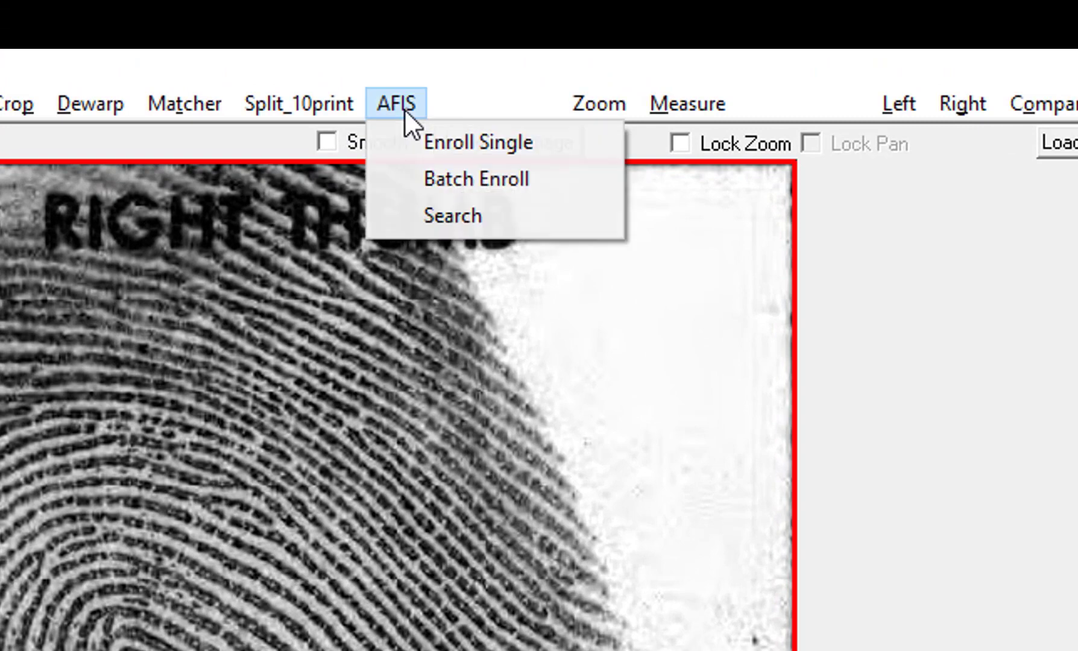
left_click(473, 146)
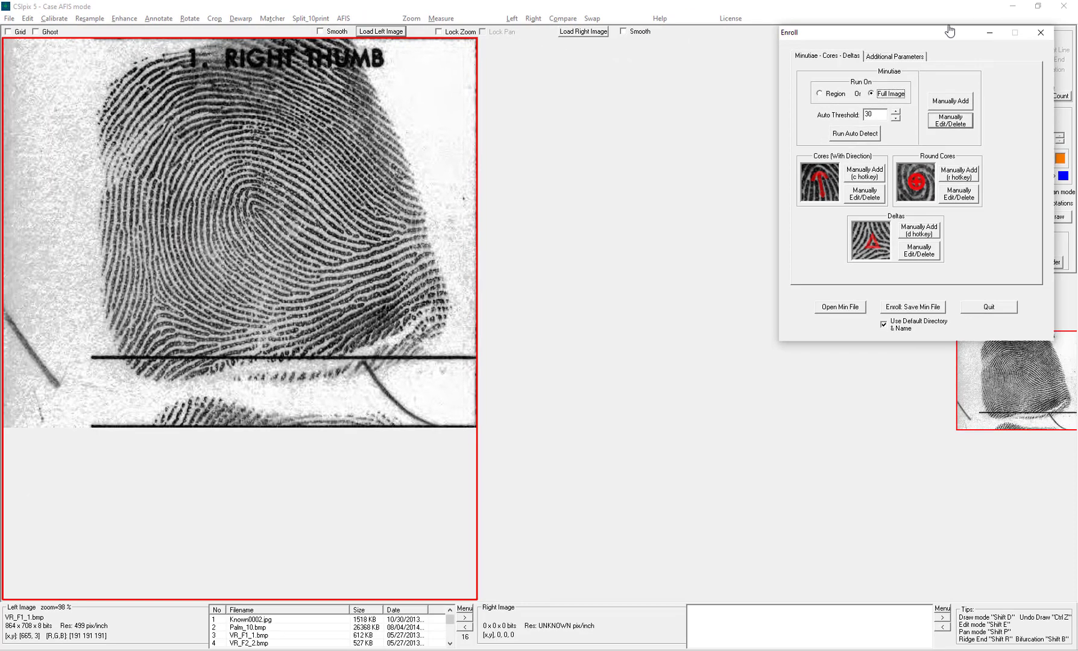
left_click_drag(948, 30, 653, 53)
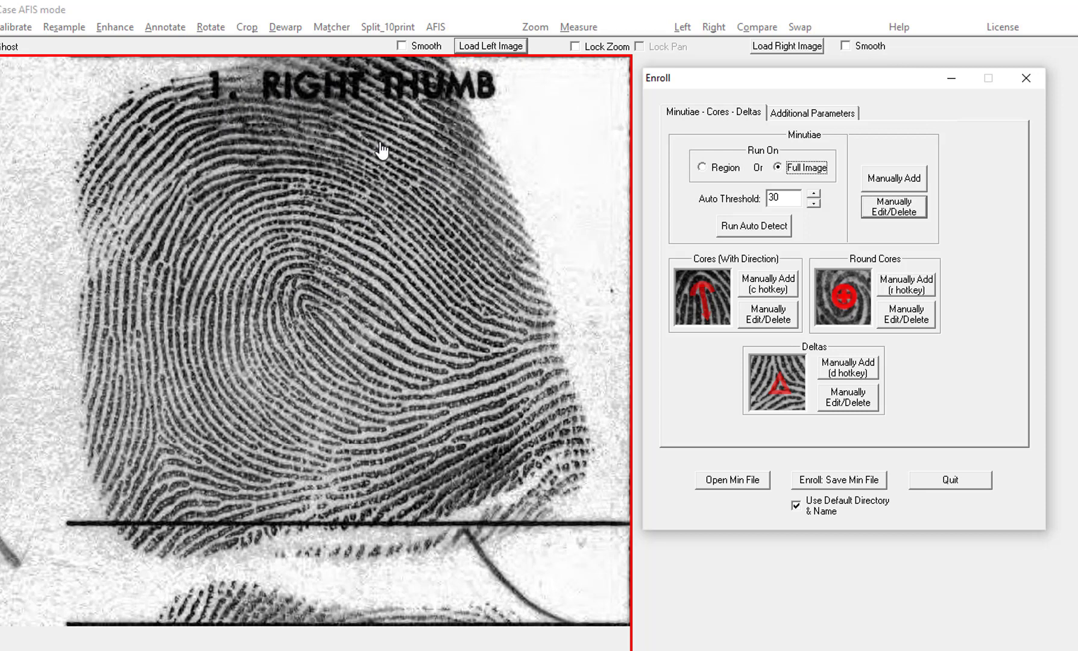
left_click(751, 235)
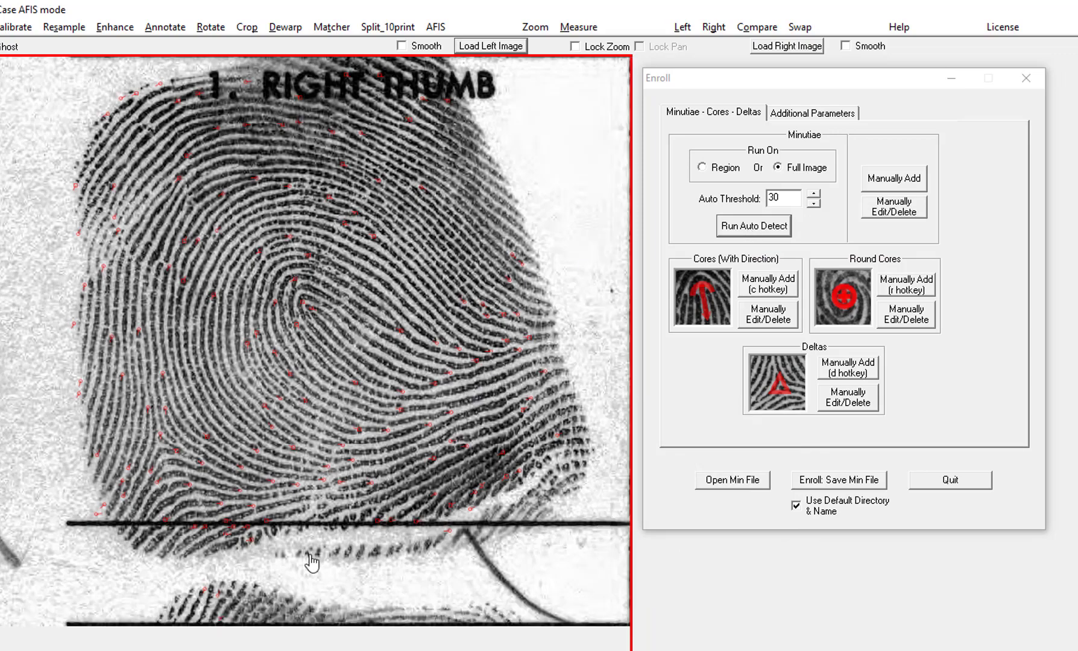
scroll(310, 558, "up", 2)
scroll(348, 606, "down", 3)
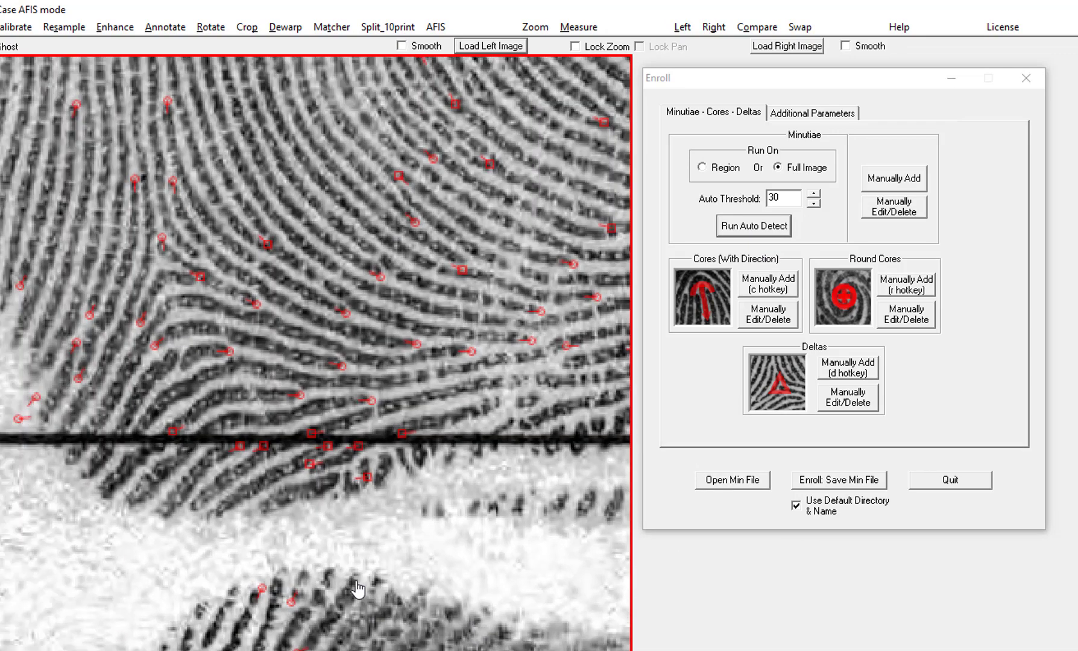
- Erase the false minutiae along the black line and the stray one on the left ridge
left_click(903, 216)
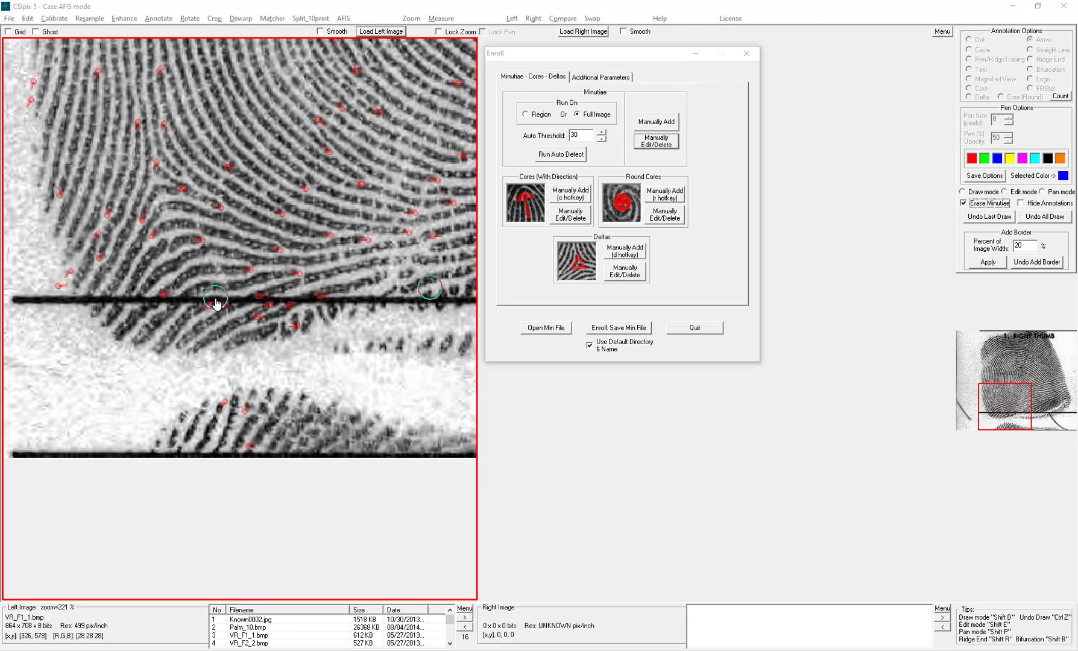
left_click_drag(204, 307, 352, 301)
left_click(59, 292)
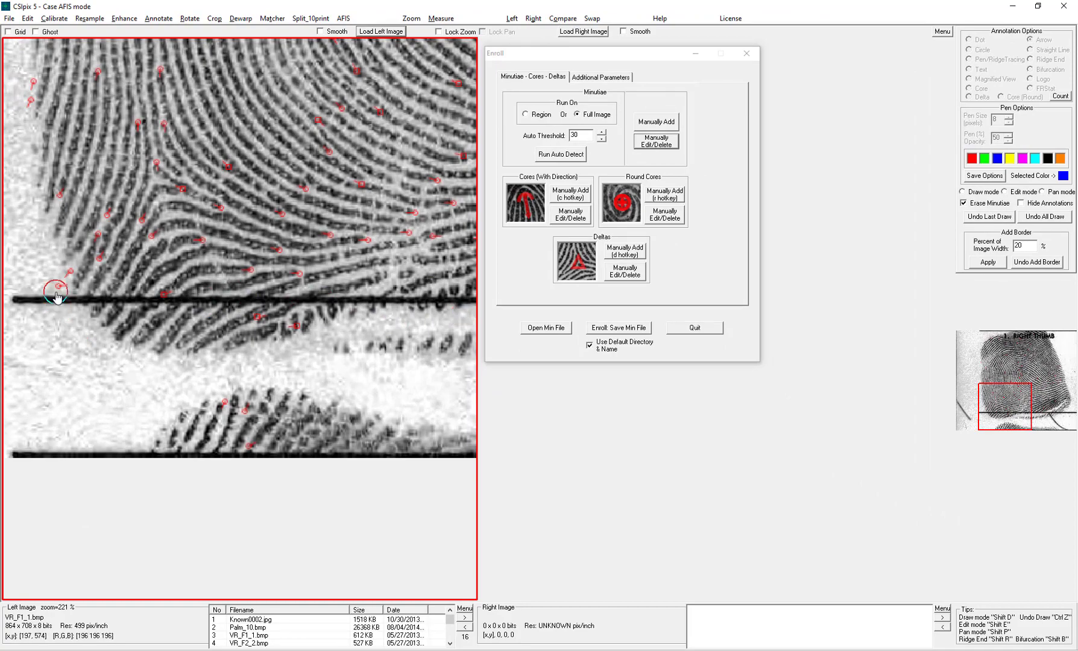
scroll(146, 364, "down", 3)
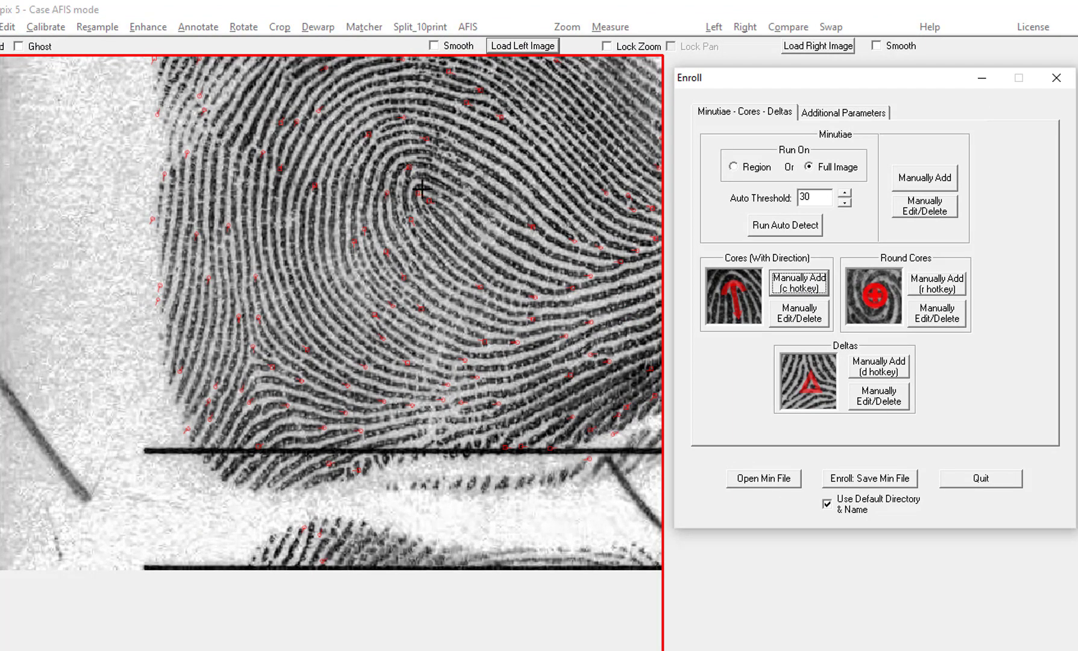
- Mark the core at the whorl centre with its direction, and place a delta lower-left
left_click(429, 203)
left_click(464, 234)
left_click(891, 366)
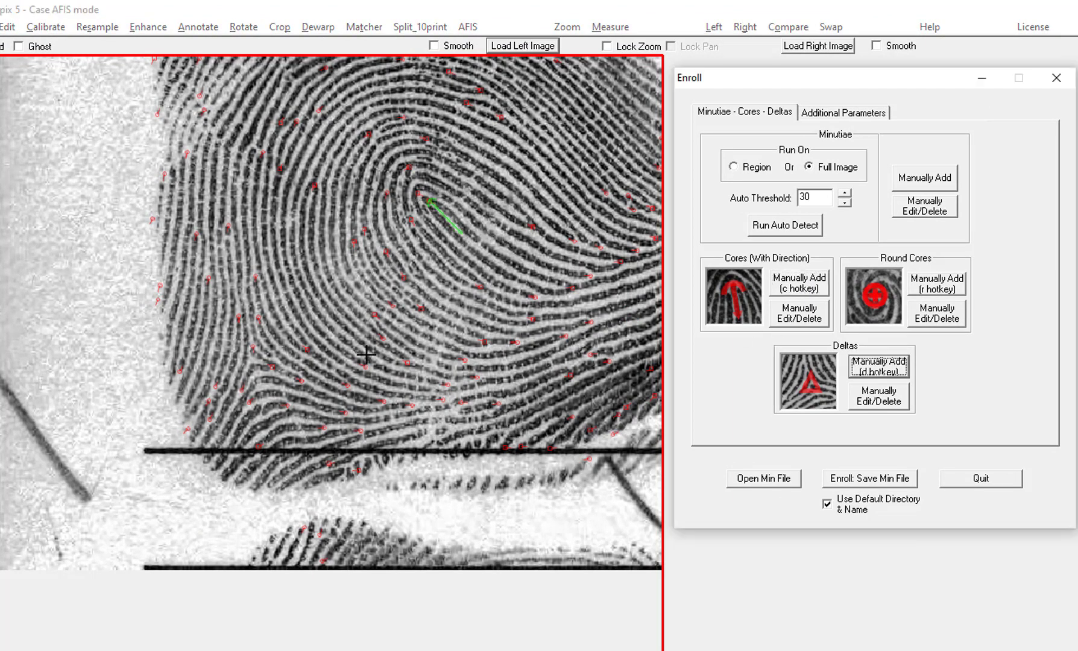
left_click(254, 362)
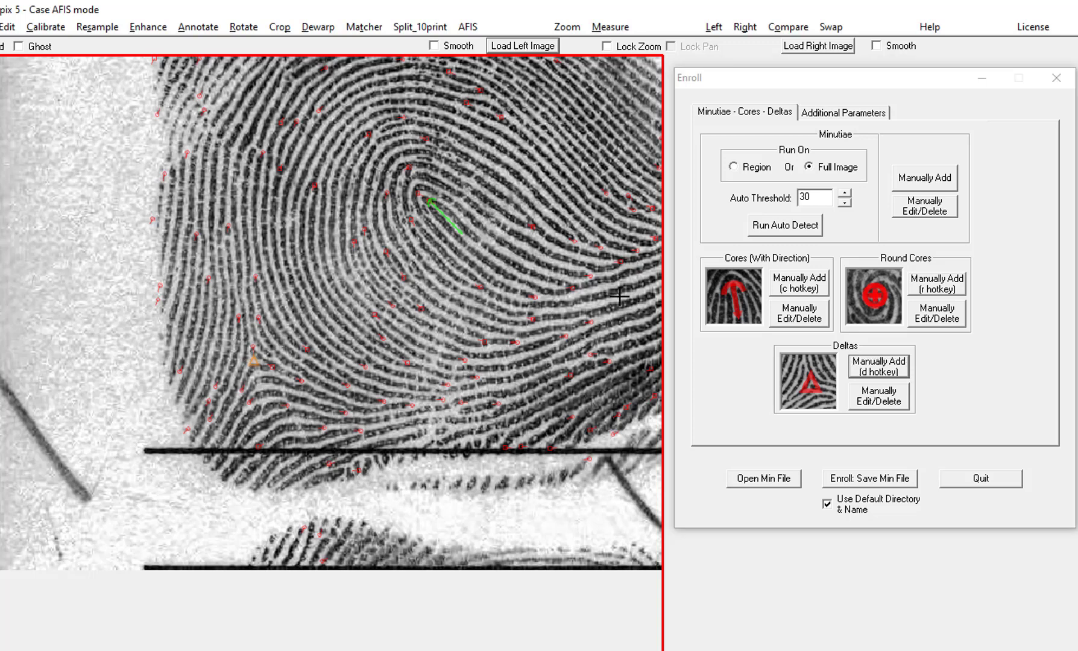
- Enter the subject's name and set sex Male, type Known, source Finger
left_click(842, 115)
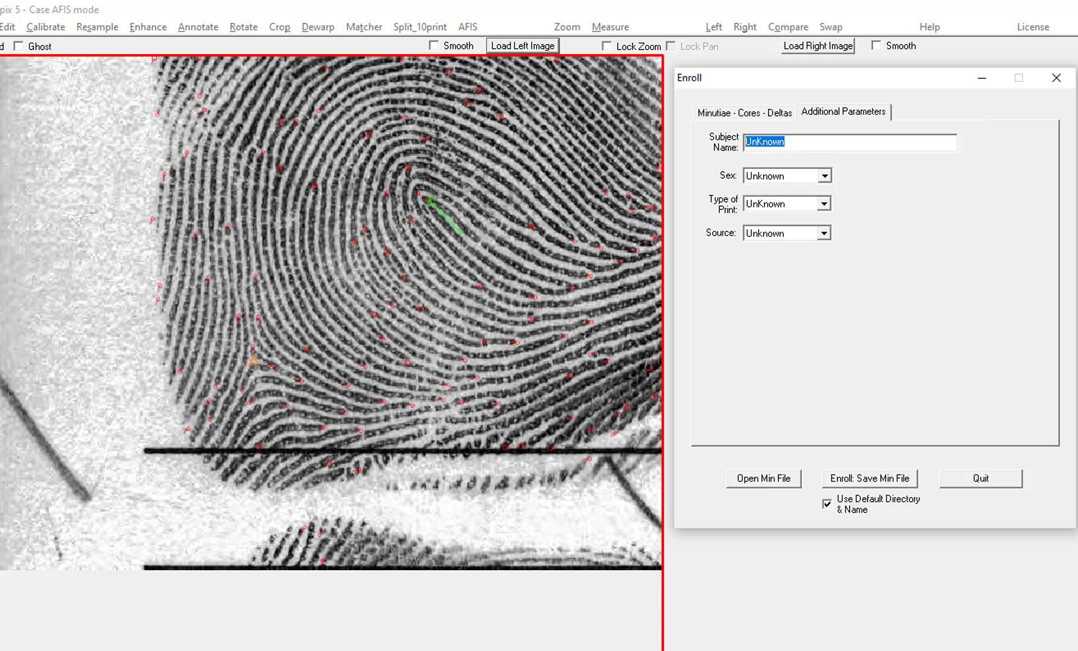
type("Joe E")
left_click(824, 175)
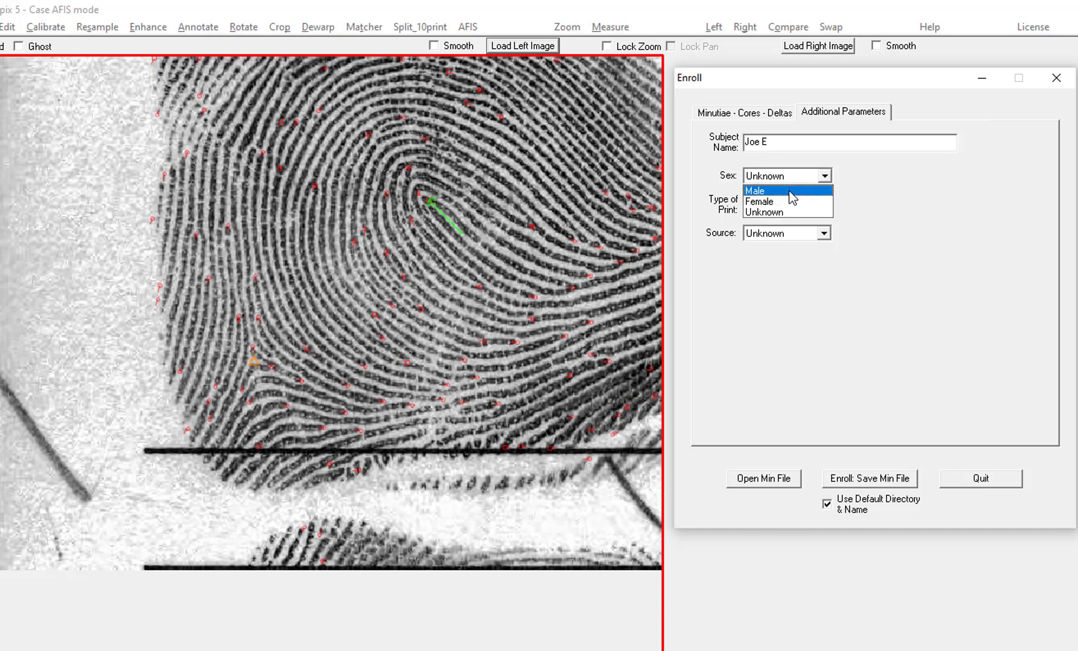
left_click(795, 189)
left_click(824, 204)
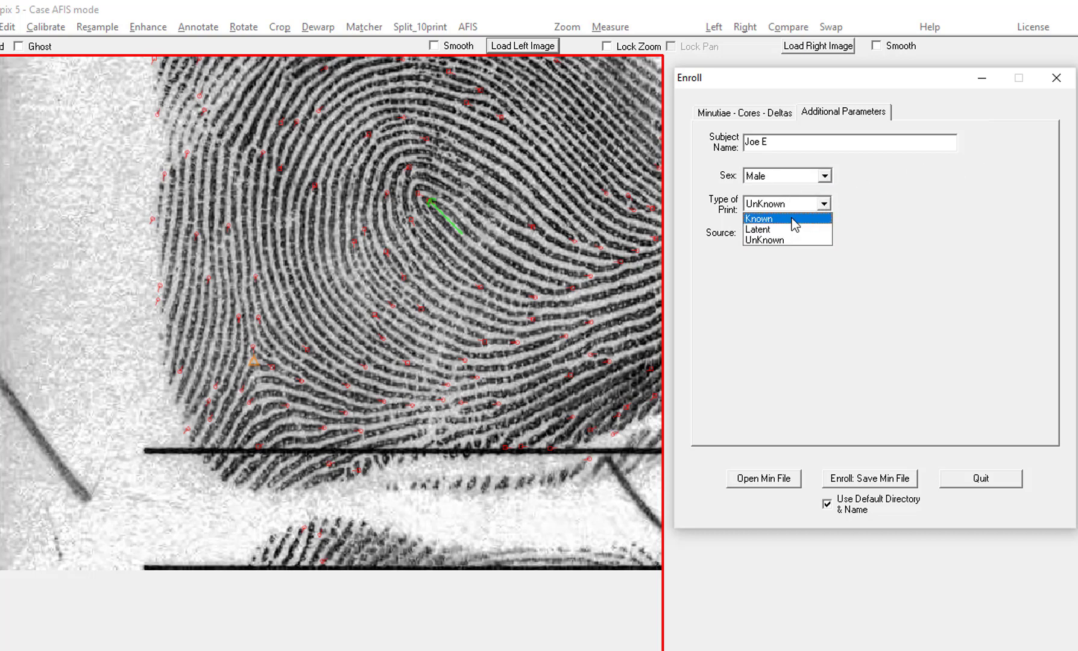
left_click(795, 217)
left_click(824, 234)
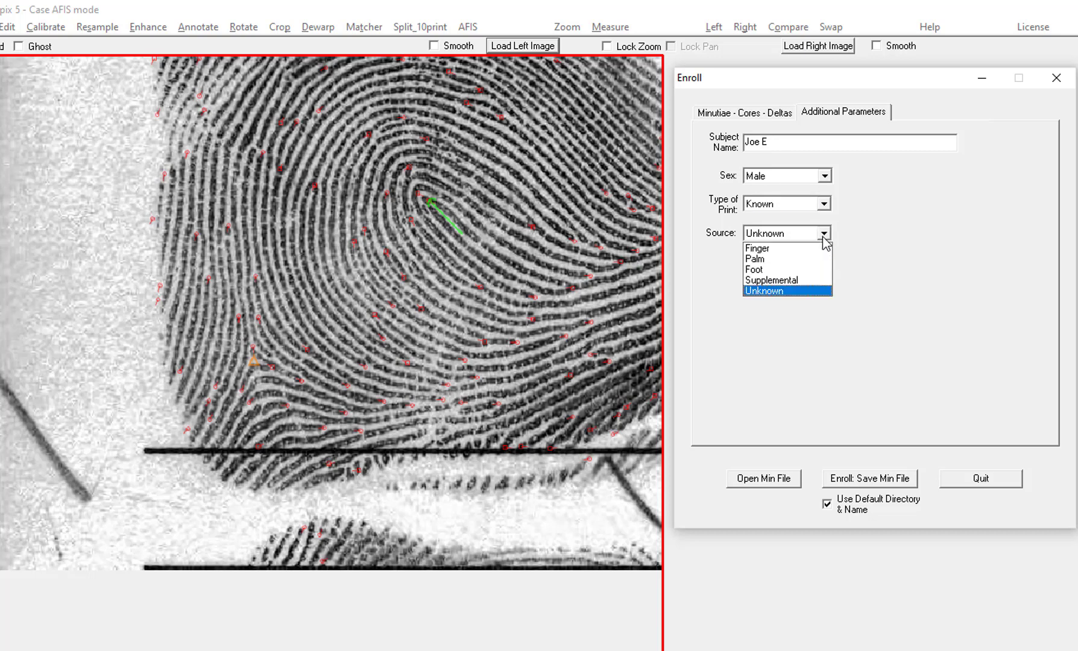
left_click(777, 249)
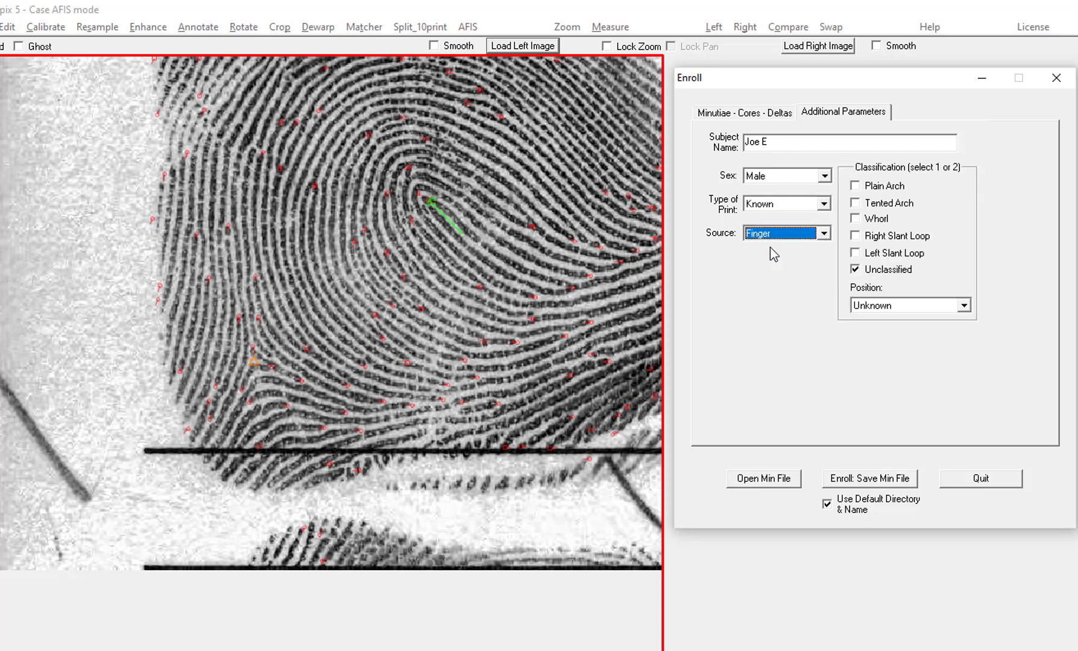
- Classify as Right Slant Loop, set position Right Thumb (F1), and save the min file
left_click(856, 236)
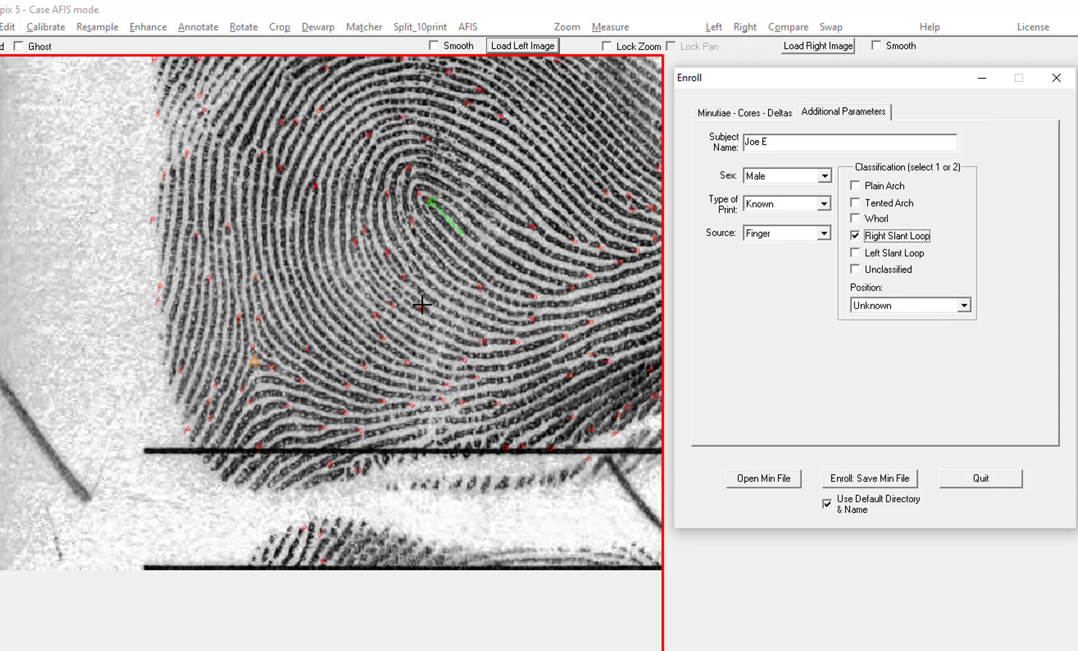
scroll(425, 305, "down", 2)
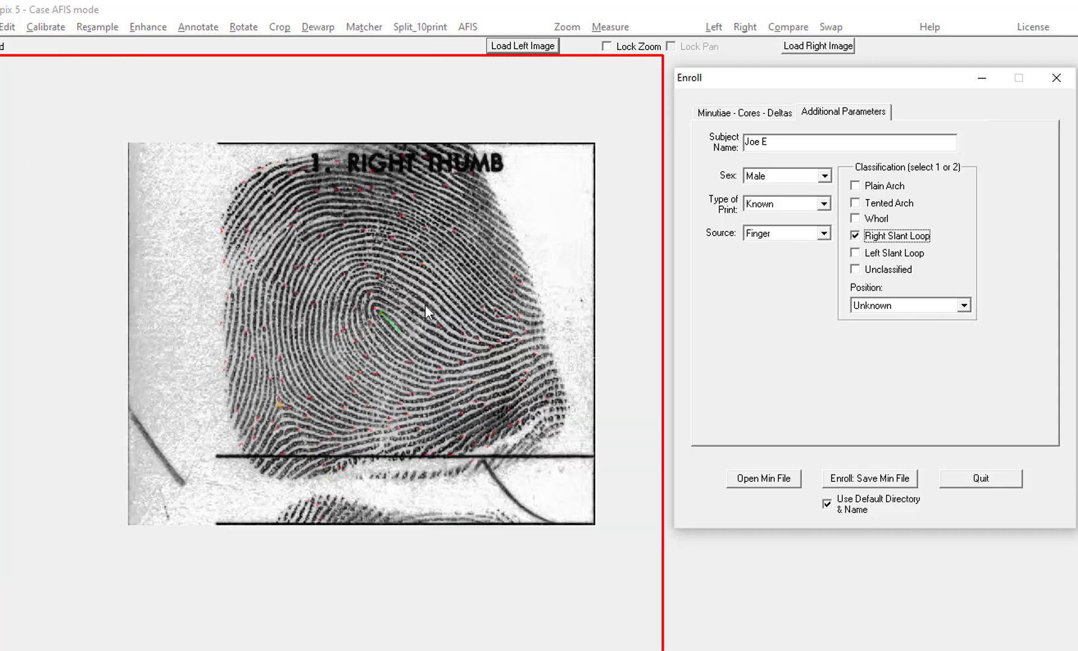
left_click(963, 306)
left_click_drag(964, 382, 959, 339)
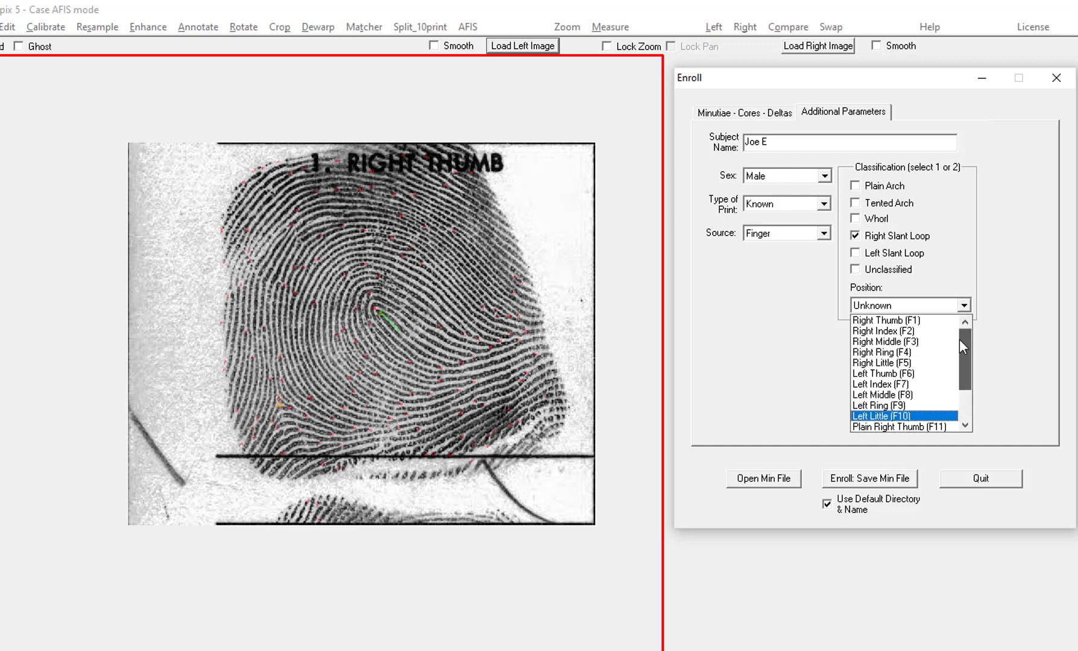
left_click(891, 320)
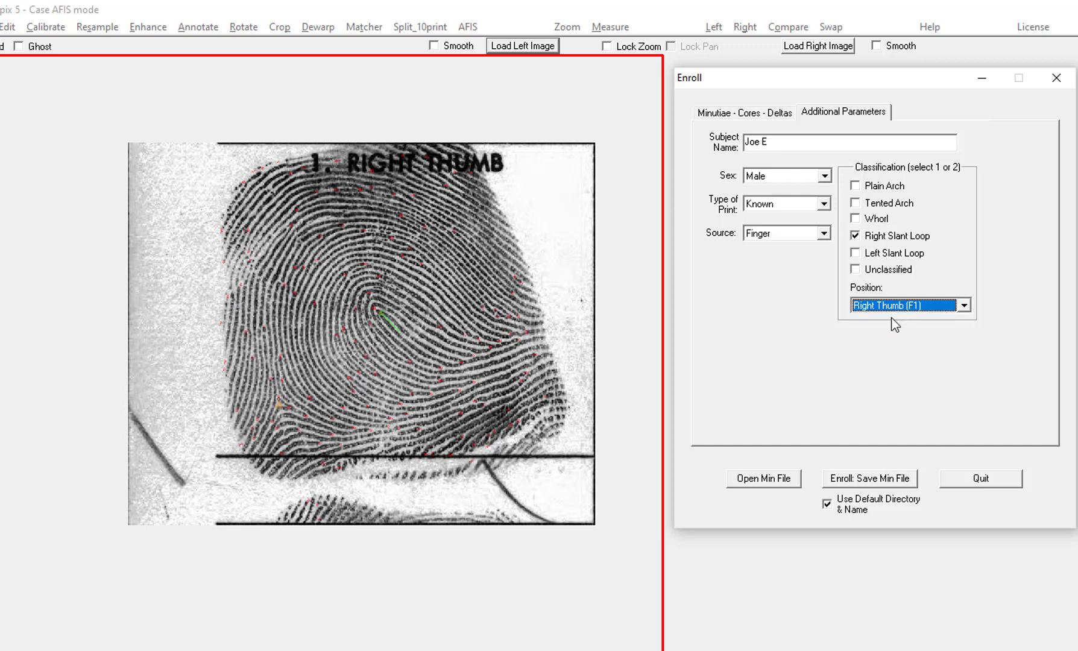
left_click(868, 482)
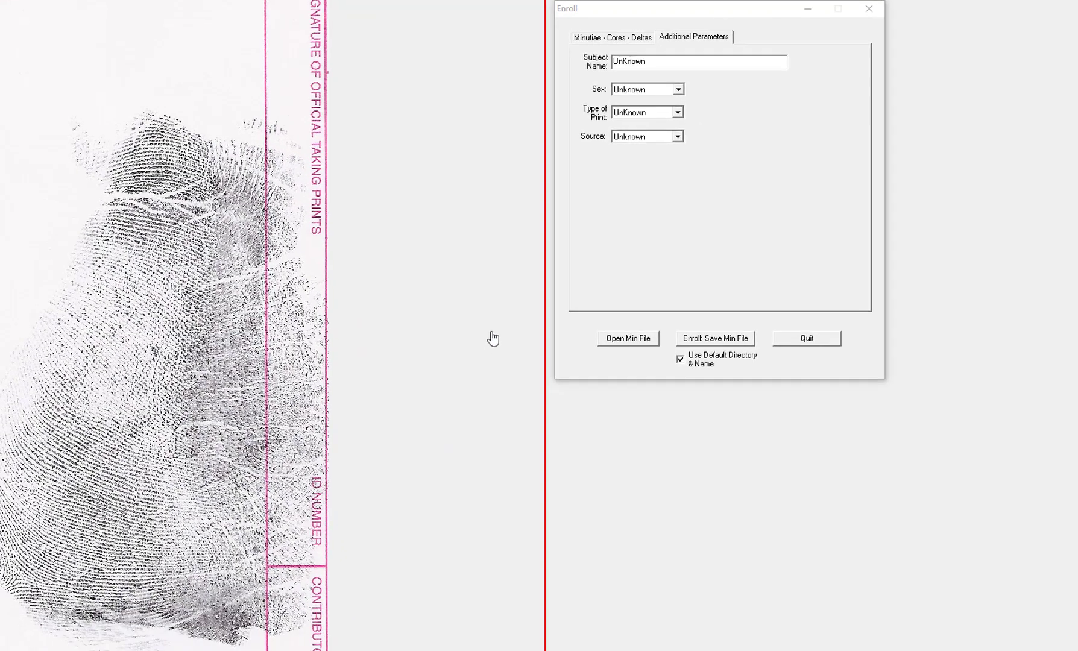
- Outline the palm area on the left as the detection region and auto-detect minutiae there
left_click(601, 39)
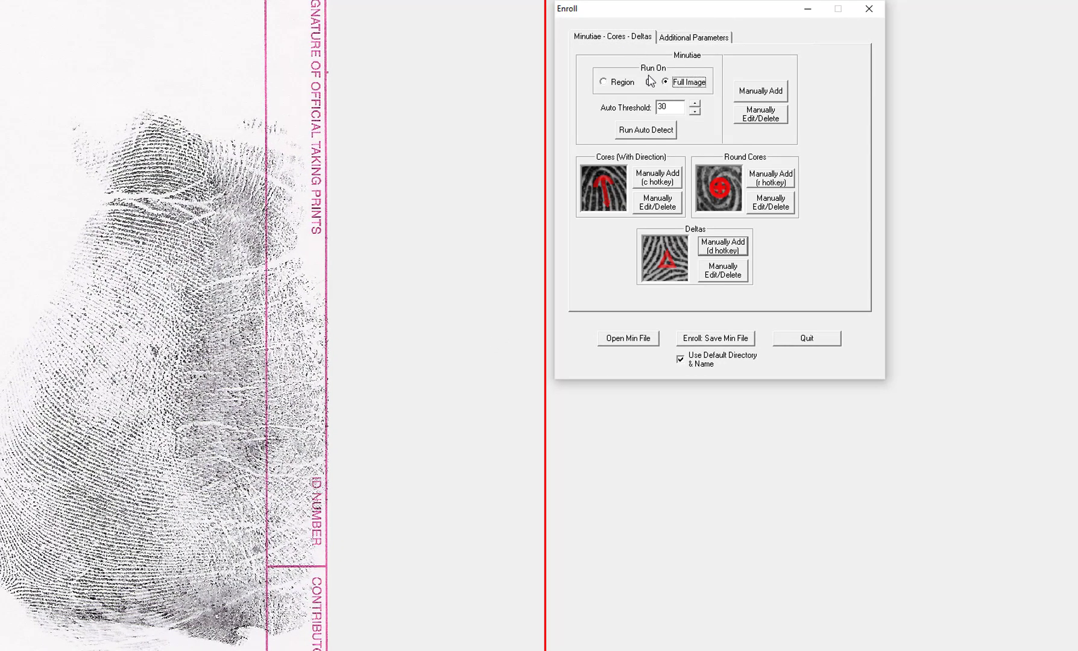
left_click(604, 83)
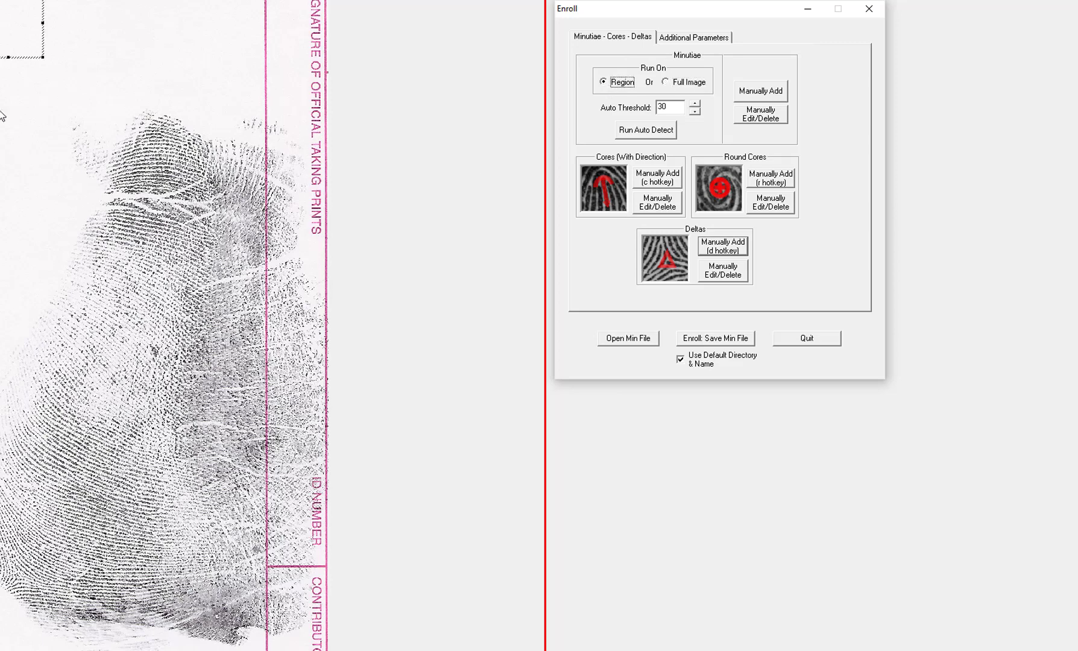
left_click_drag(2, 81, 199, 646)
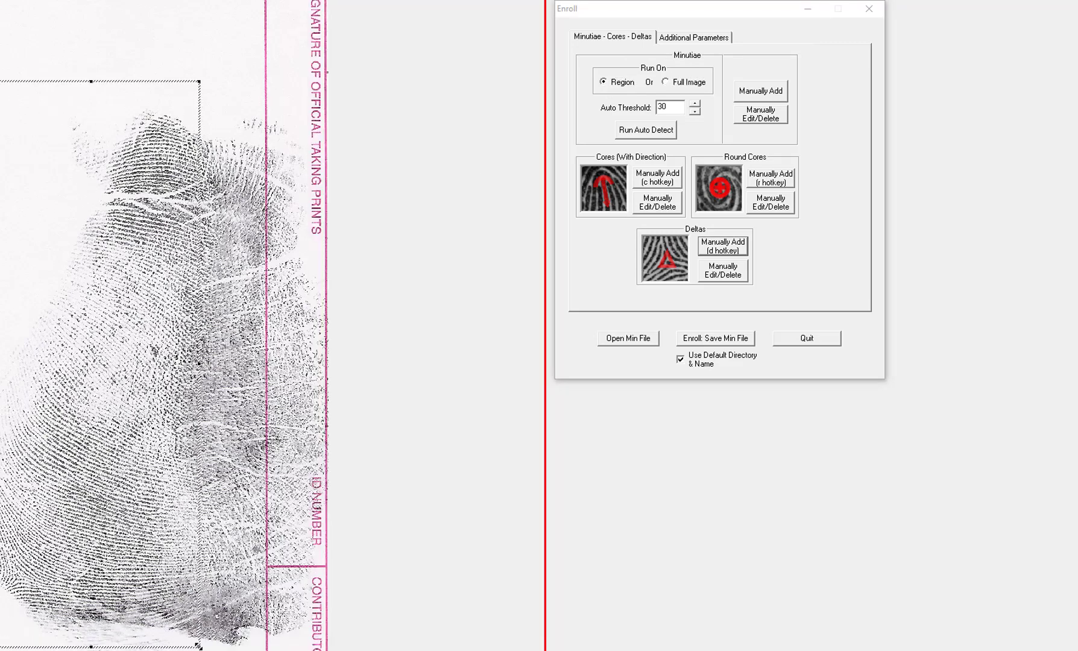
left_click(647, 135)
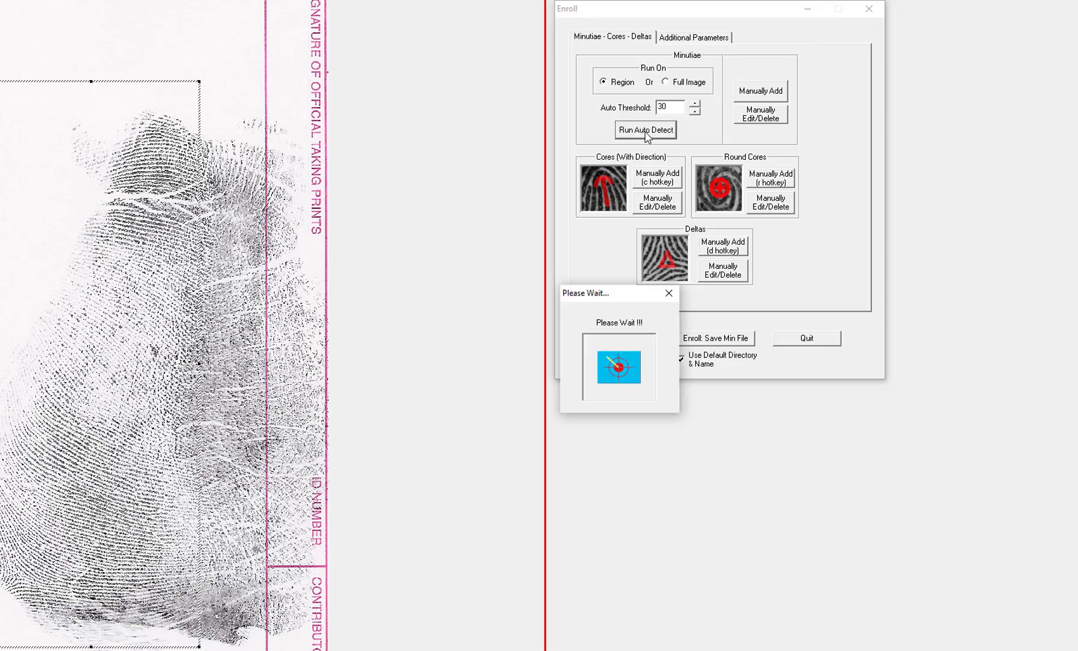
- Zoom in on the palm ridges and add two missed minutiae with their direction
scroll(166, 229, "up", 3)
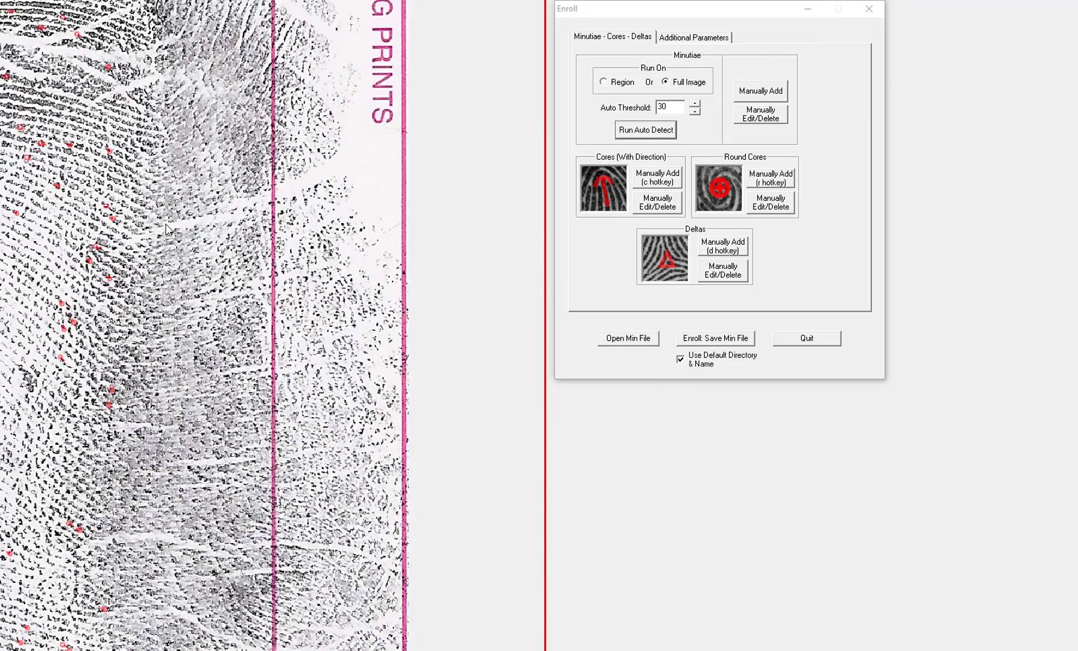
scroll(229, 161, "up", 5)
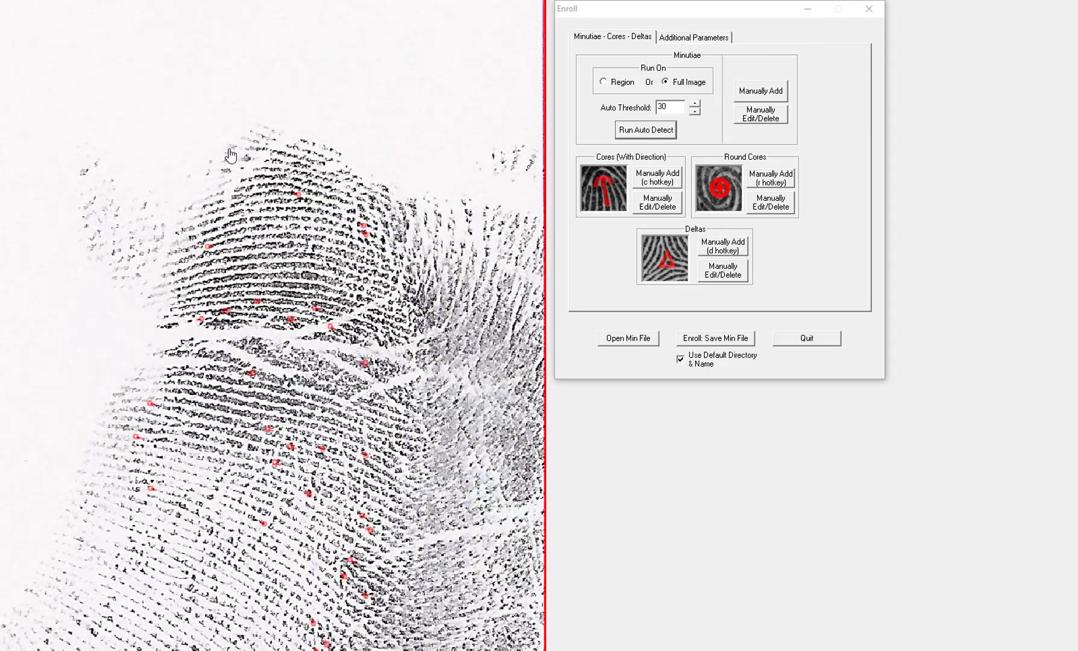
scroll(336, 291, "up", 3)
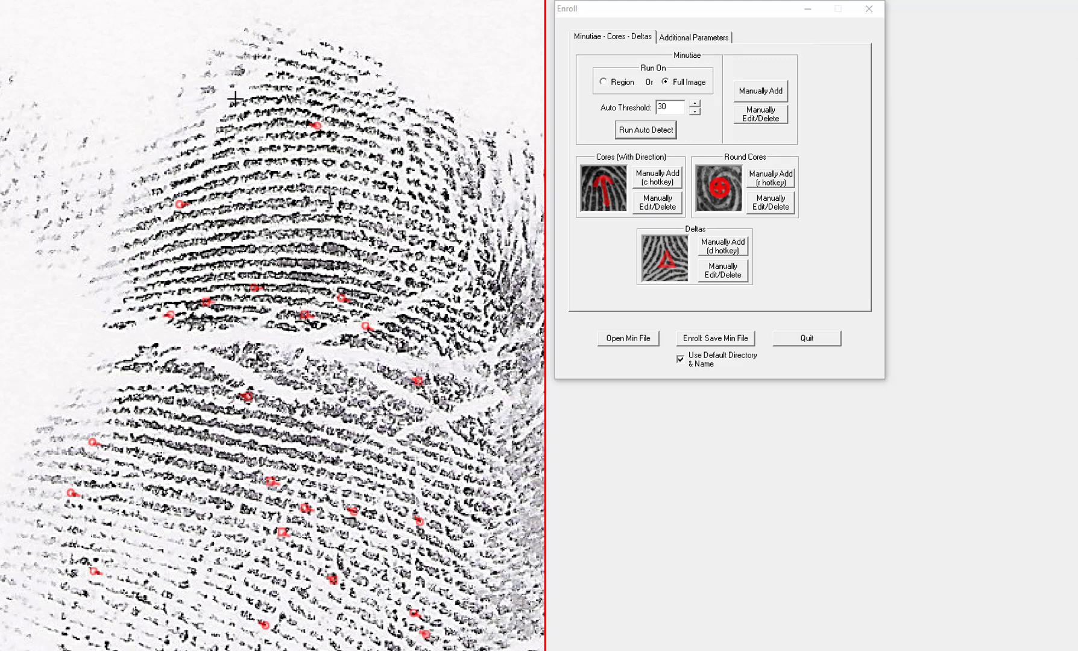
left_click(187, 98)
left_click(153, 145)
left_click(172, 144)
- Delete three falsely detected minutiae from the palm print
scroll(265, 304, "up", 1)
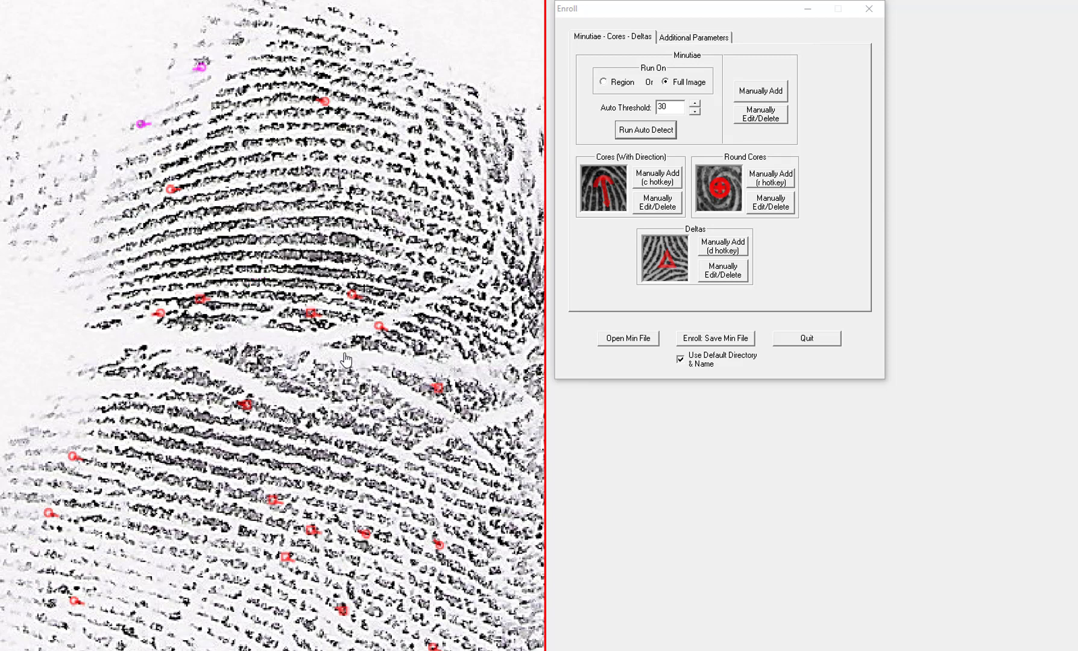
left_click(380, 327)
left_click(436, 387)
scroll(358, 472, "down", 1)
scroll(362, 447, "up", 1)
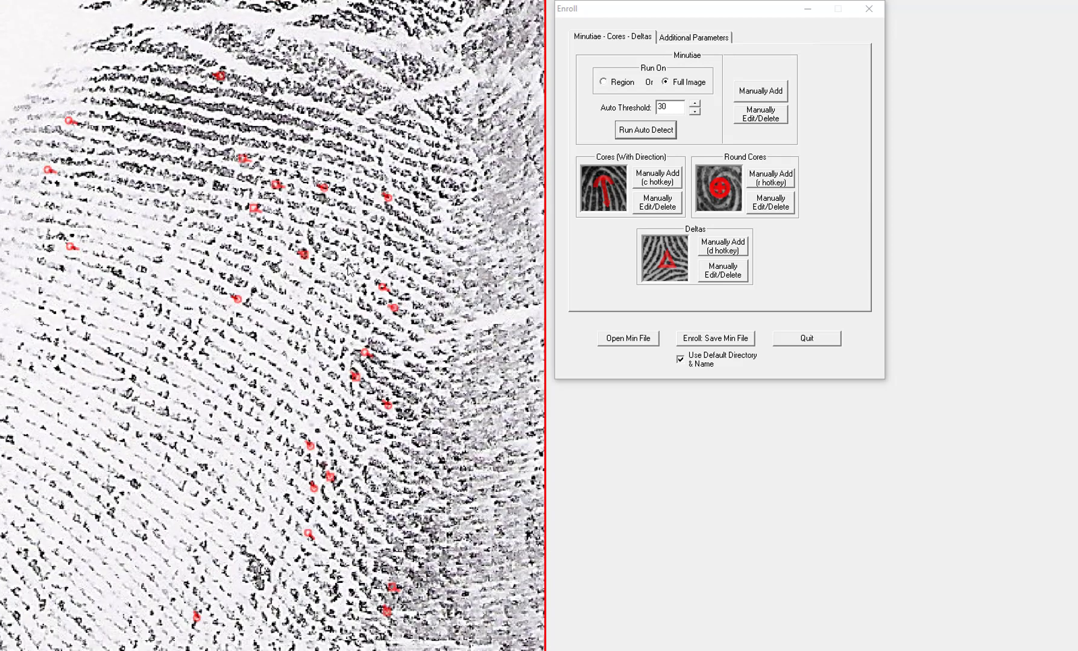
left_click(277, 185)
- Use the right-click menu to add two more missed minutiae
right_click(320, 254)
left_click(347, 261)
left_click(308, 241)
left_click(116, 375)
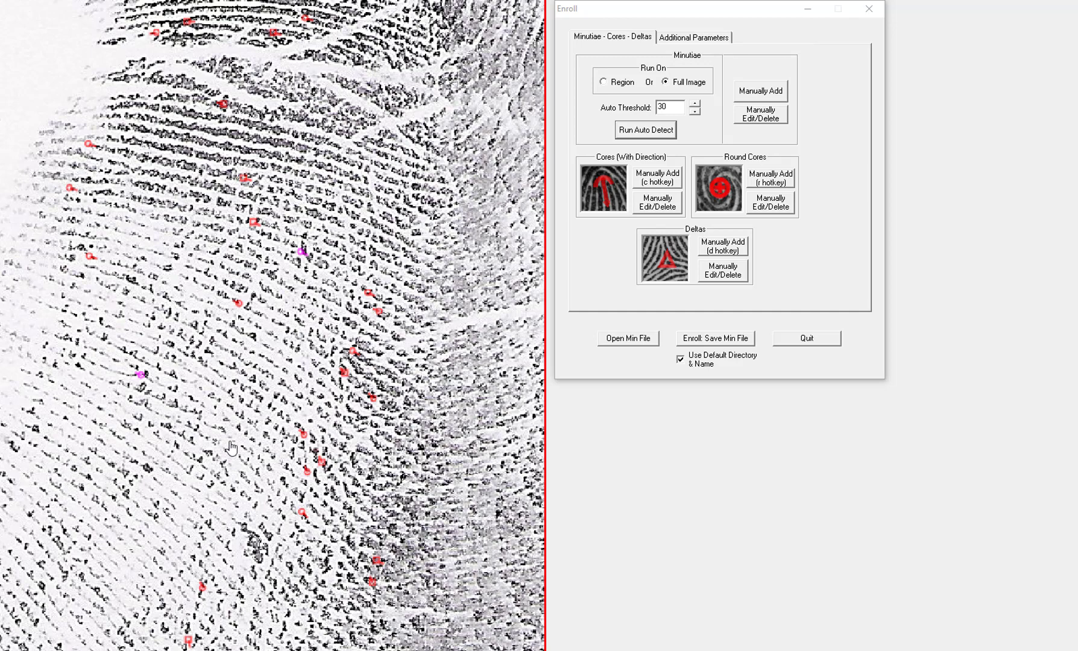
- Add a delta near the bottom of the palm print
scroll(338, 496, "down", 3)
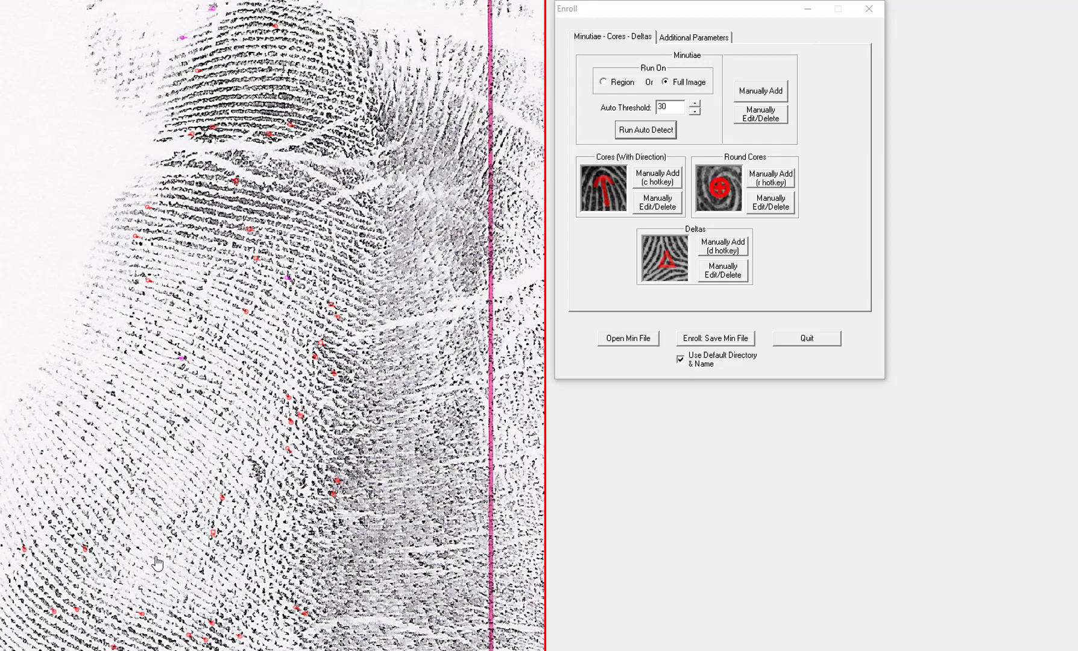
scroll(156, 561, "down", 3)
scroll(153, 550, "down", 2)
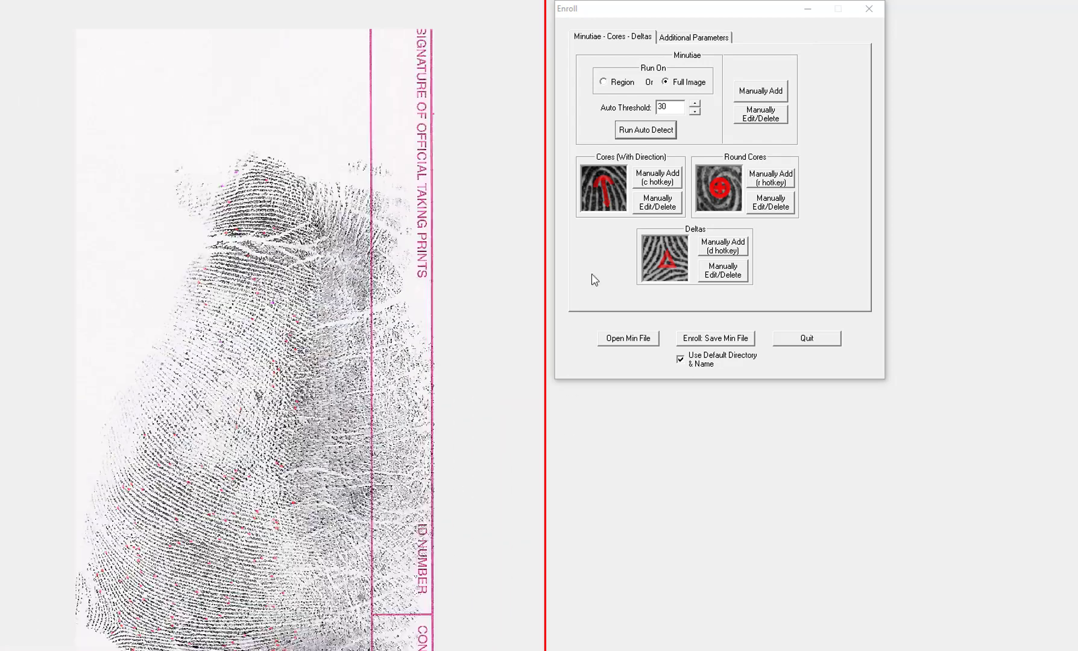
left_click(725, 252)
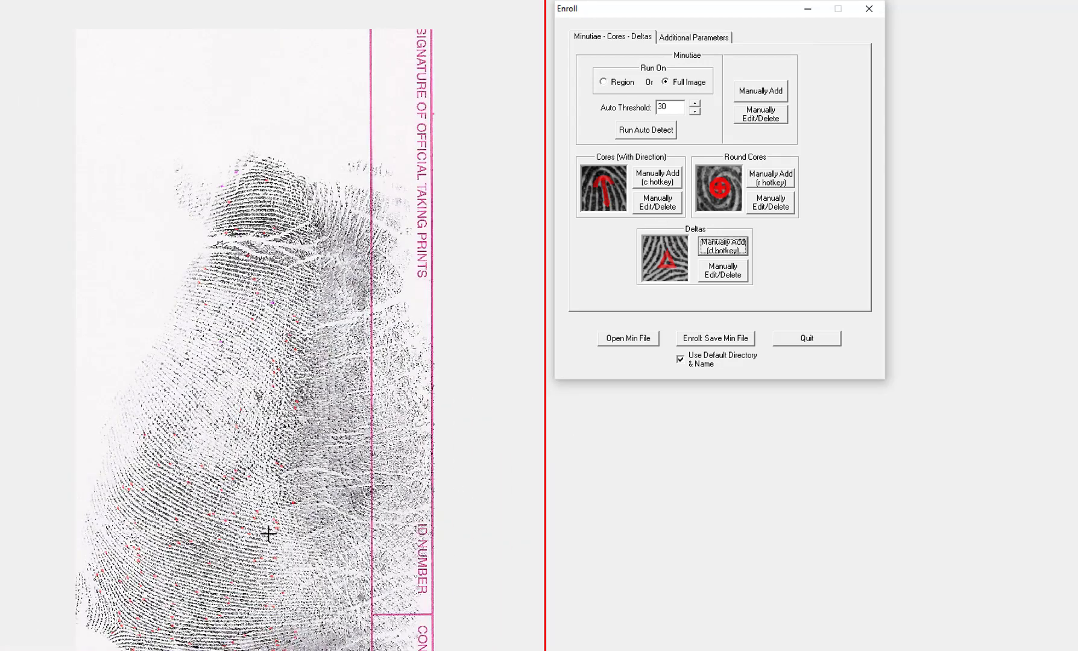
left_click(119, 627)
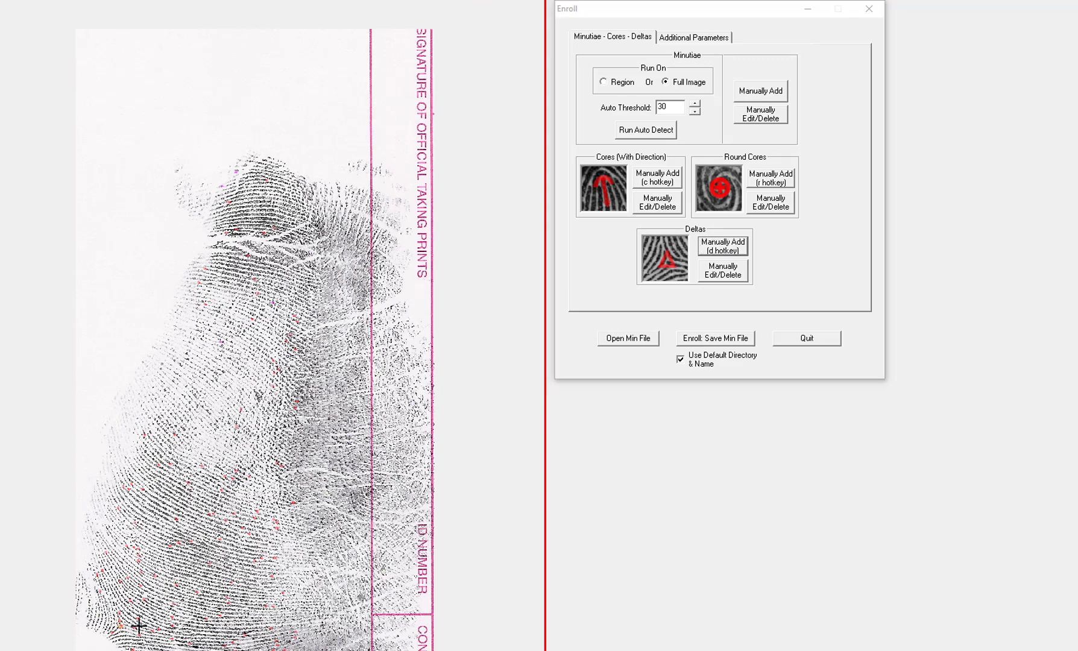
- Enter the subject's name and set sex Male, type Known, source Palm
left_click(699, 38)
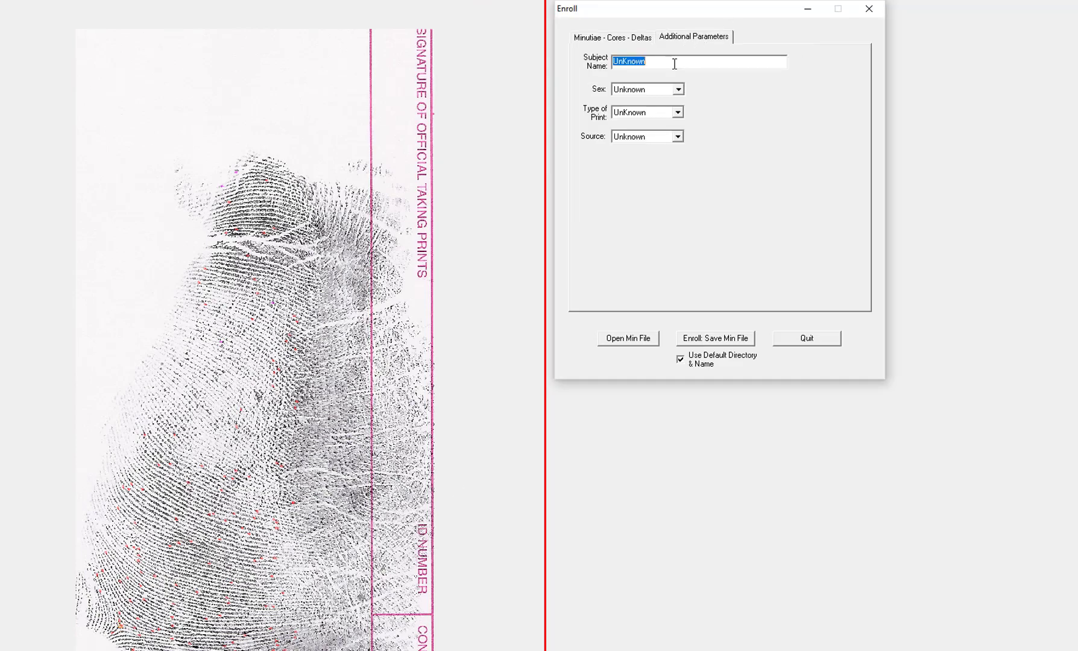
type("Joe E")
left_click(679, 89)
left_click(625, 99)
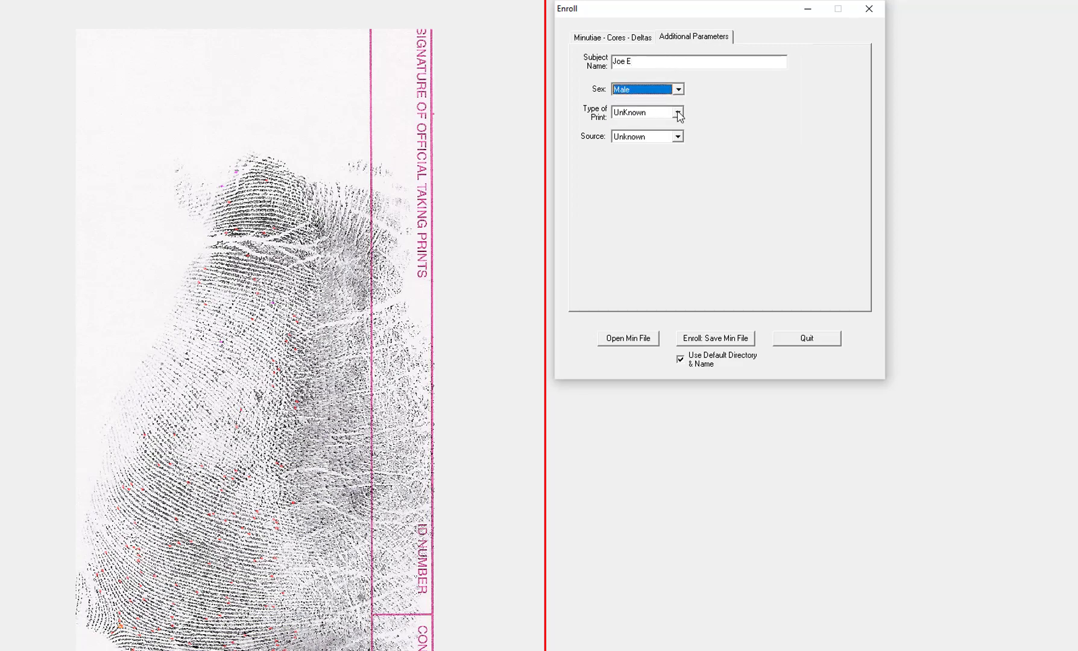
left_click(679, 113)
left_click(628, 123)
left_click(678, 137)
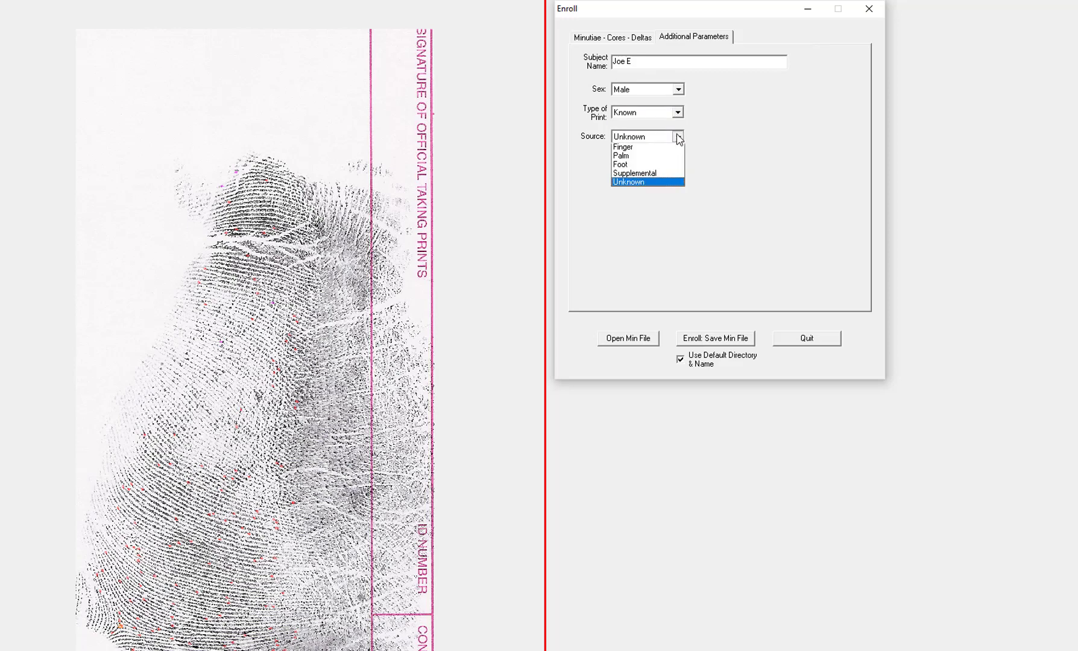
left_click(631, 156)
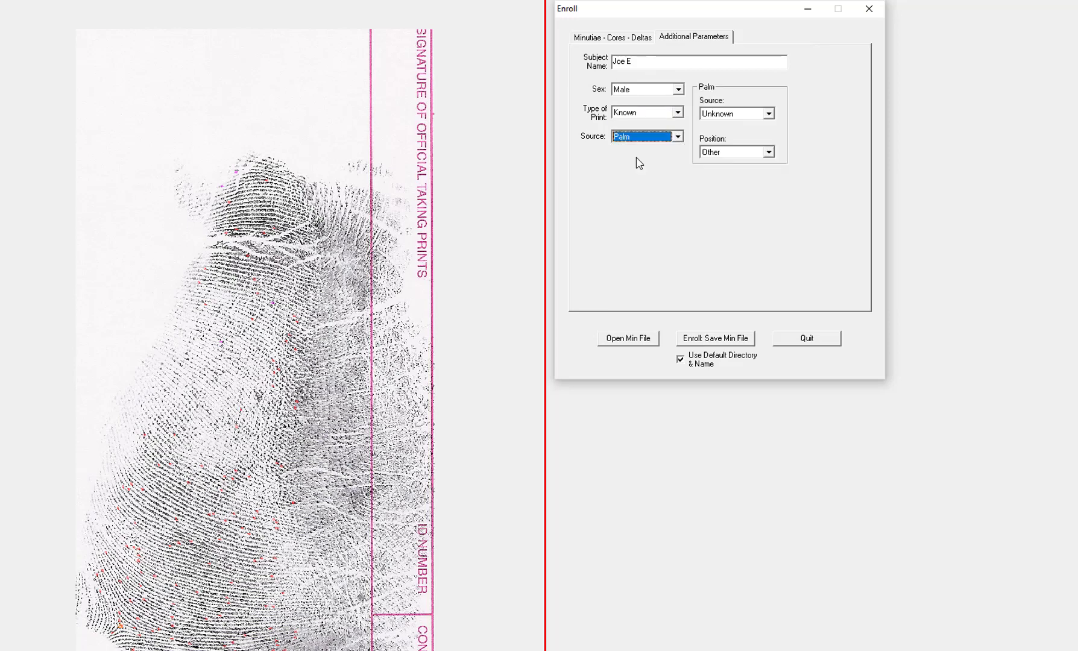
- Set Right Palm with Writer's Palm position and save the palm's min file
left_click(769, 114)
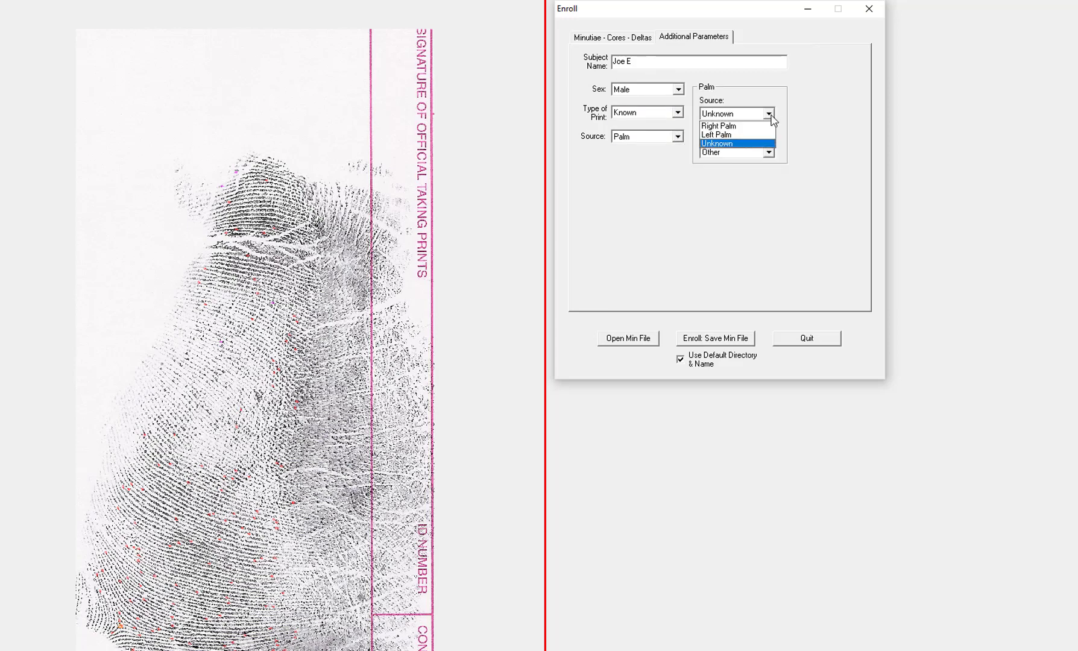
left_click(724, 128)
left_click(769, 153)
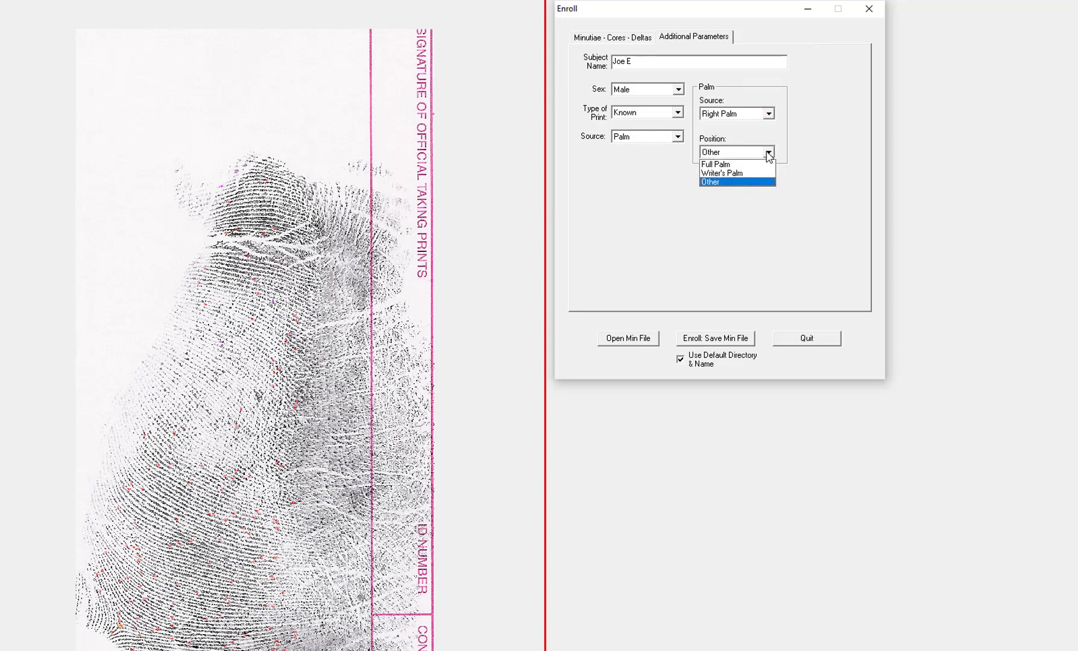
left_click(732, 175)
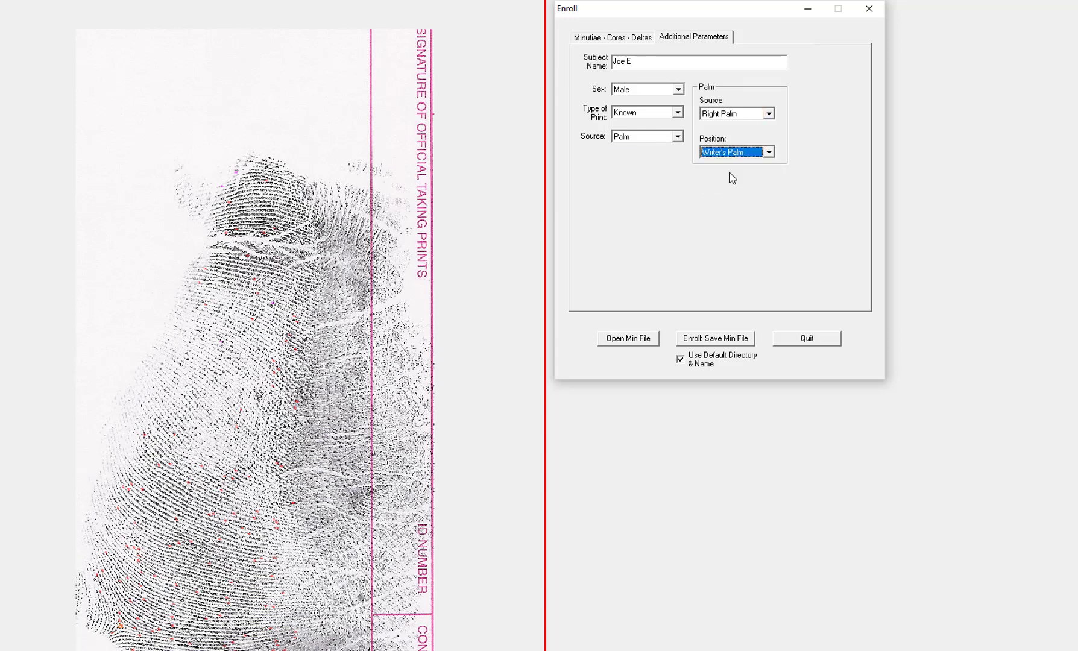
left_click(722, 342)
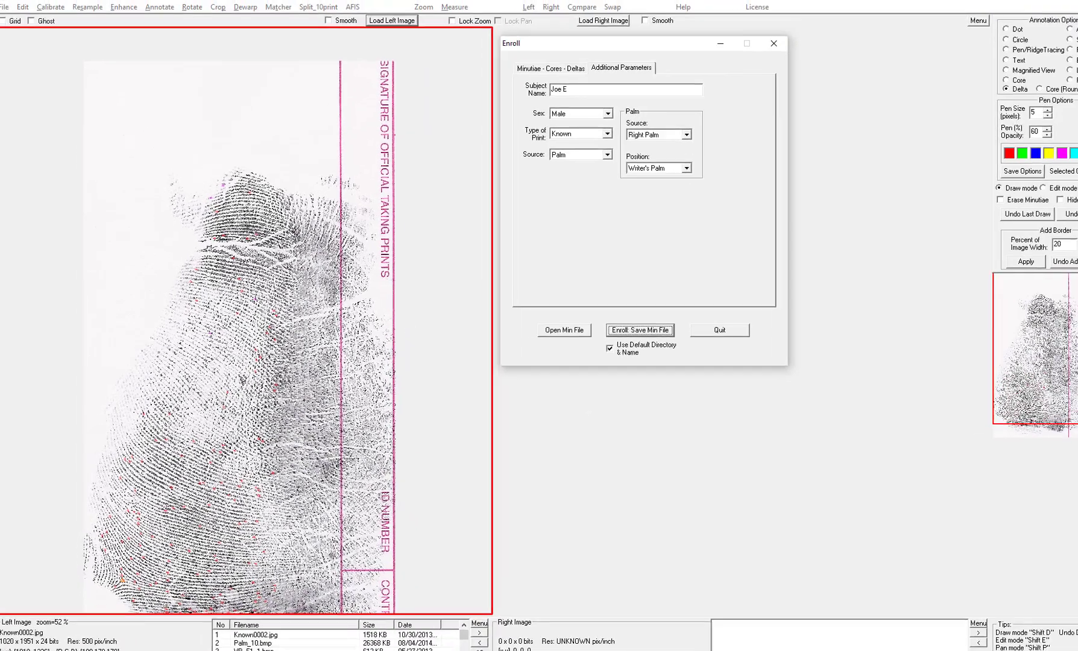
- Confirm Known0002.min sits beside Known0002.jpg, then reload the thumb print VR_F1_1.bmp
left_click(264, 631)
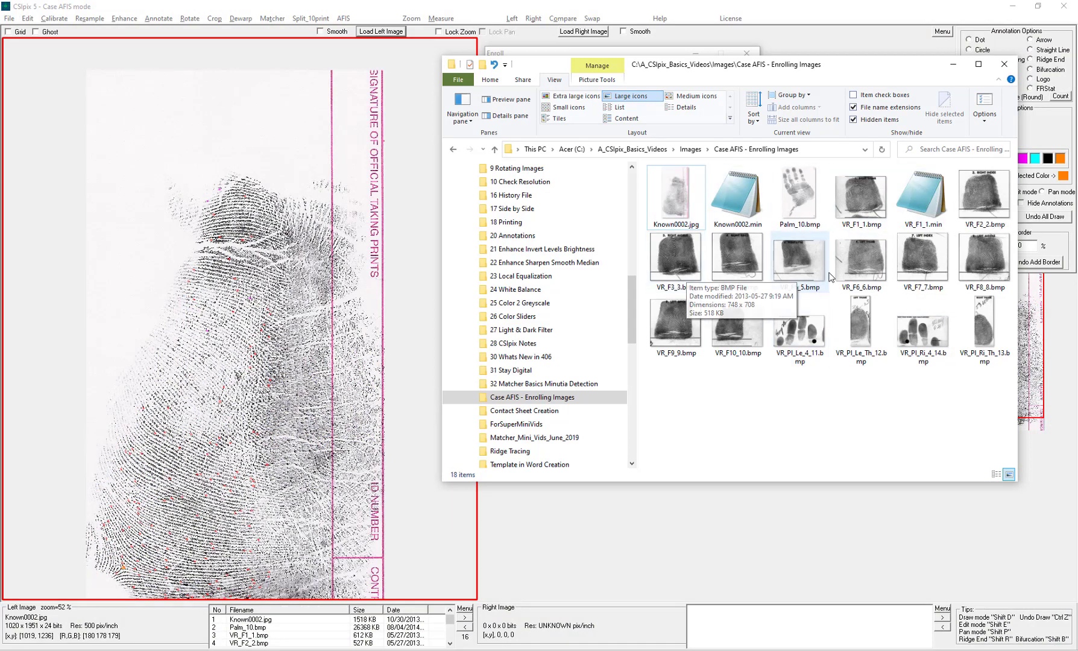
left_click(263, 636)
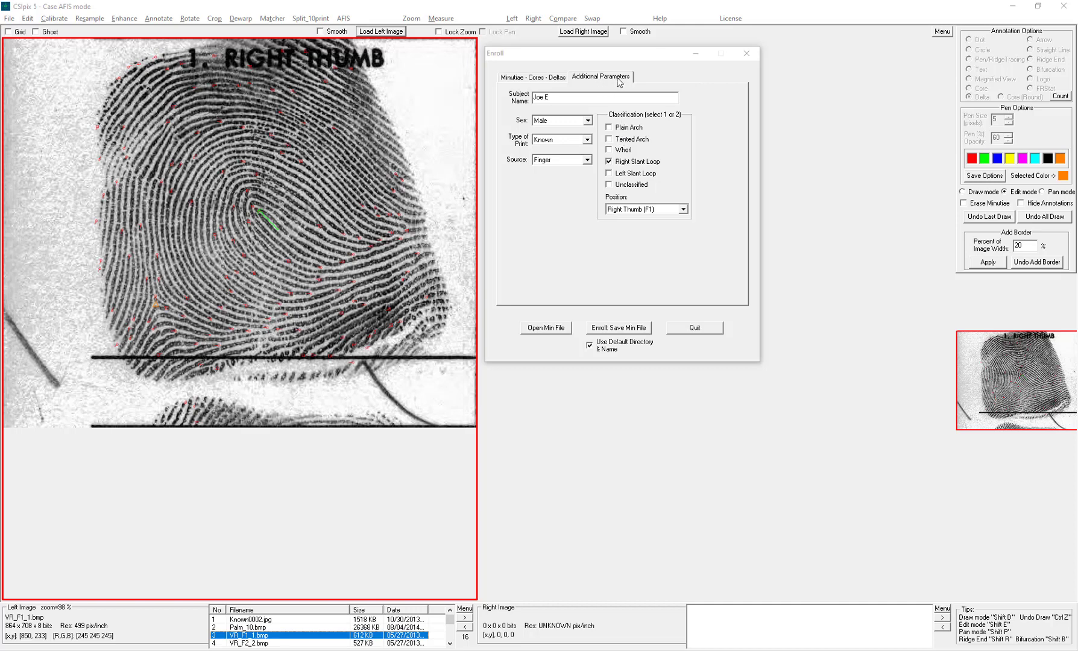
left_click(531, 76)
left_click(611, 78)
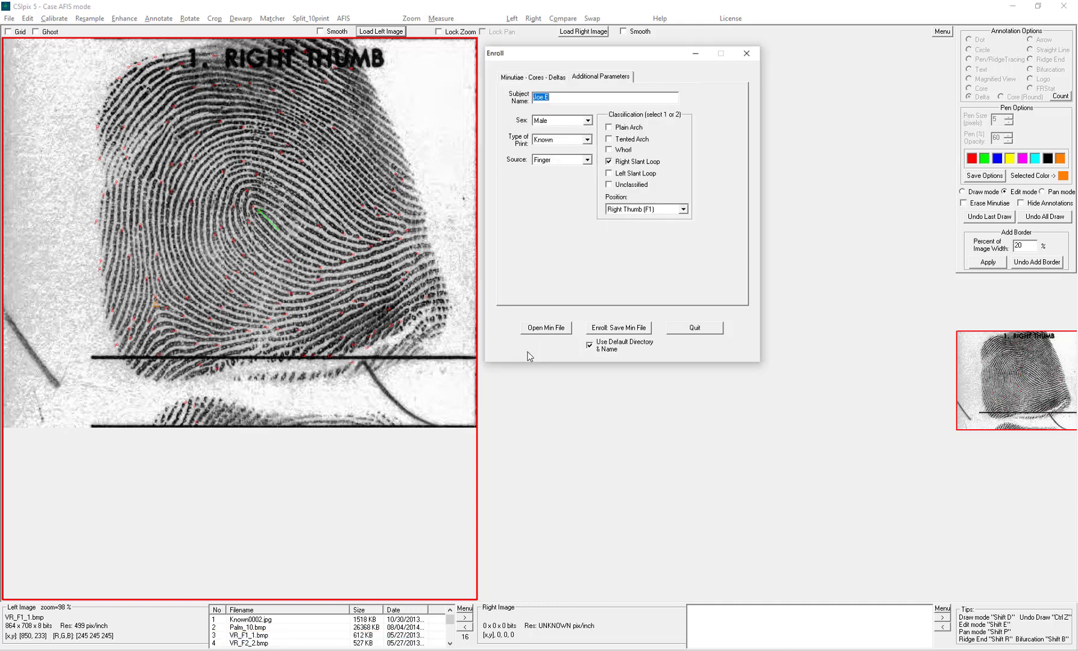